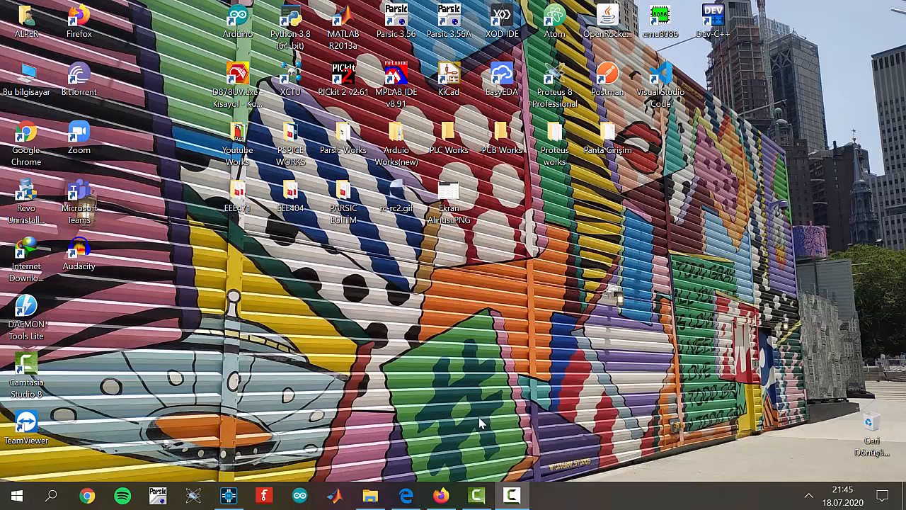
Step: Switch to OrCAD Capture and show the RC charging schematic
{"action": "left_click", "coordinate": [228, 495]}
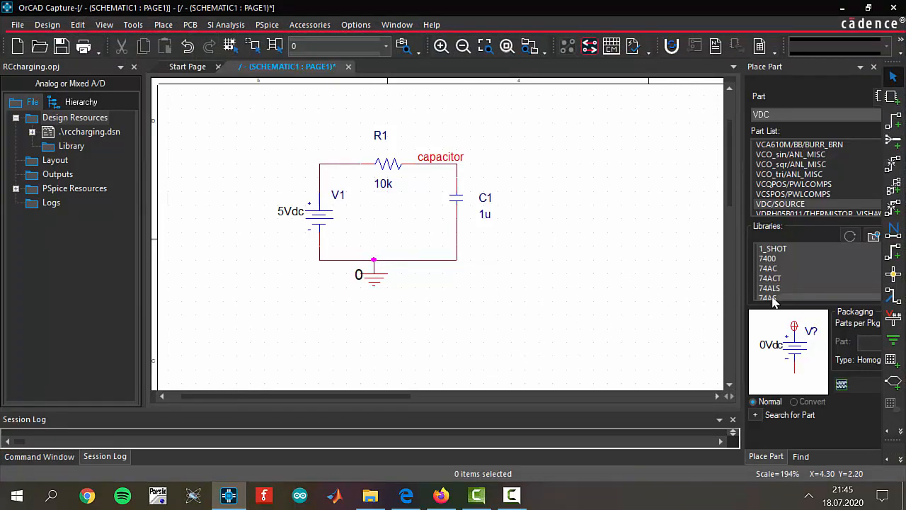
{"action": "left_click_drag", "start_coordinate": [250, 123], "coordinate": [581, 325]}
{"action": "left_click", "coordinate": [562, 276]}
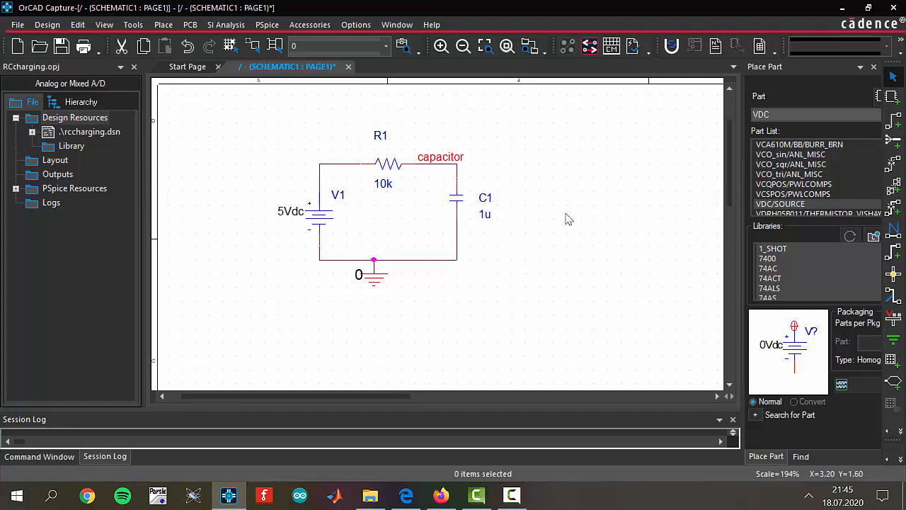
Step: Display the IC property of capacitor C1 on the schematic with both its name and value
{"action": "double_click", "coordinate": [460, 202]}
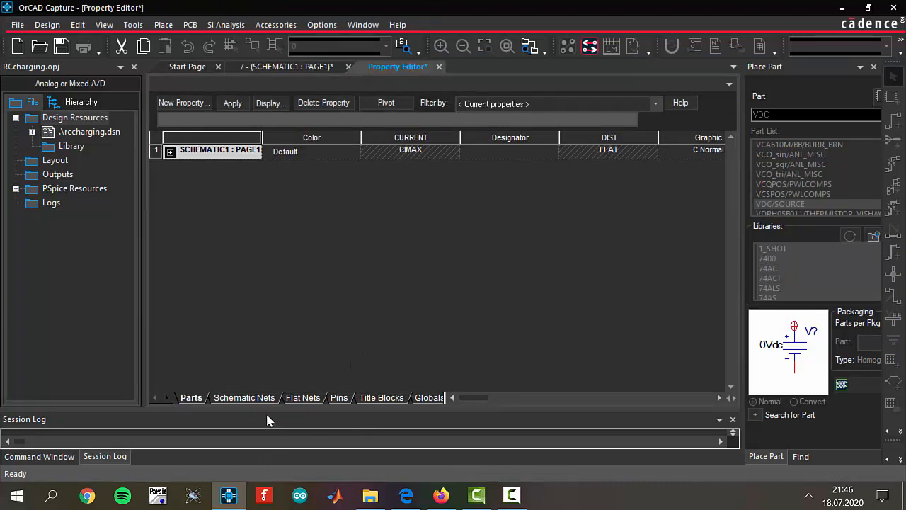
{"action": "left_click_drag", "start_coordinate": [466, 398], "coordinate": [494, 391]}
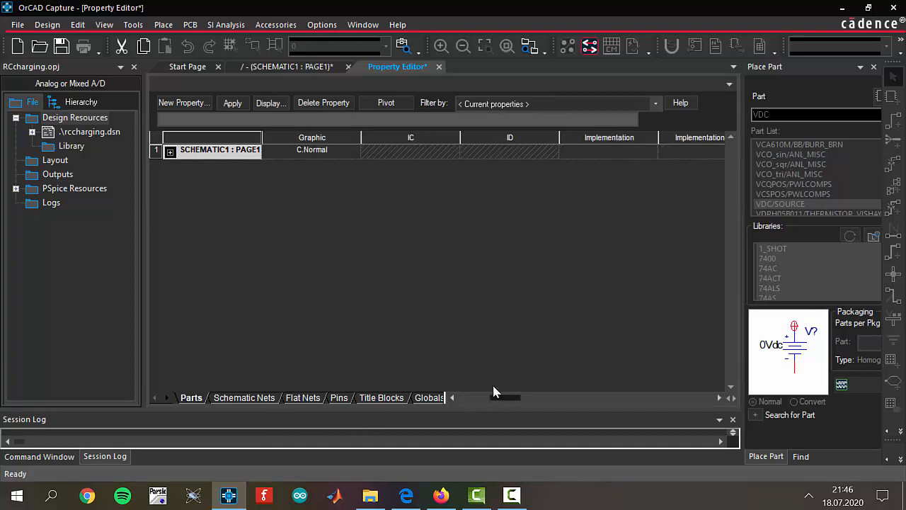
{"action": "left_click", "coordinate": [407, 153]}
{"action": "left_click", "coordinate": [415, 165]}
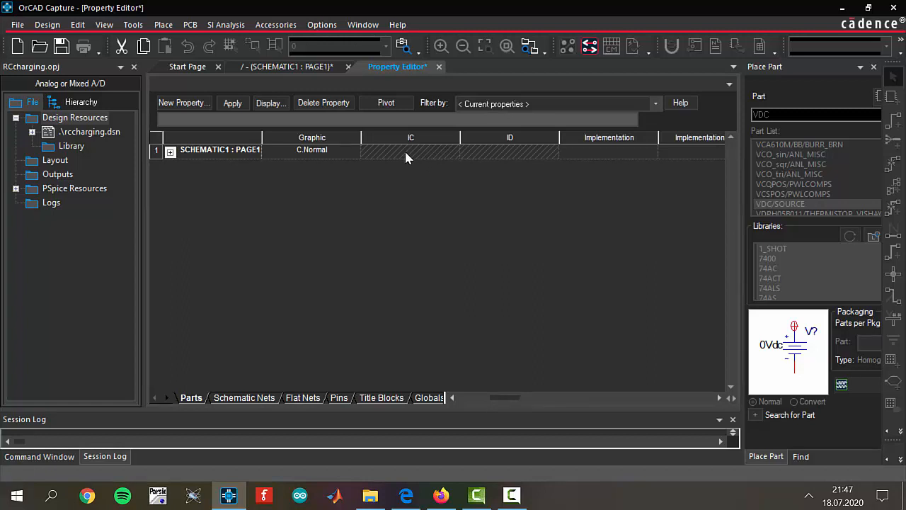
{"action": "right_click", "coordinate": [405, 157]}
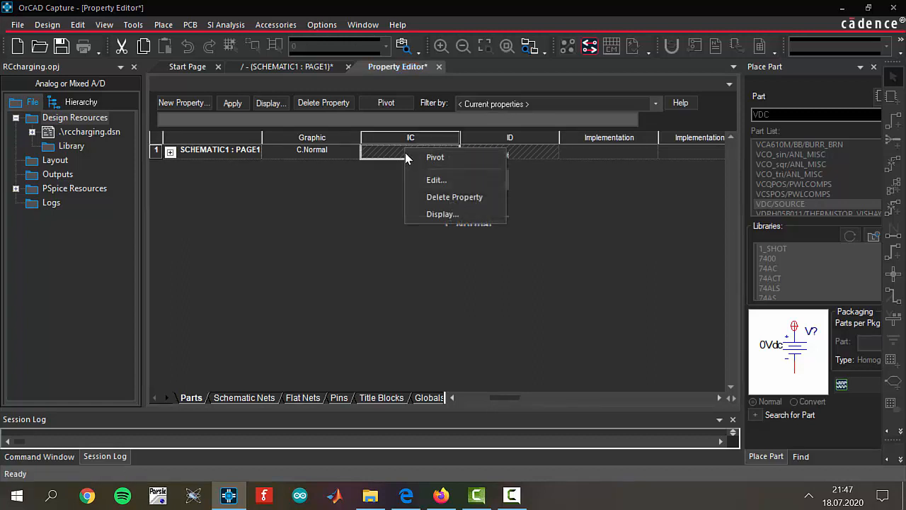
{"action": "left_click", "coordinate": [467, 216]}
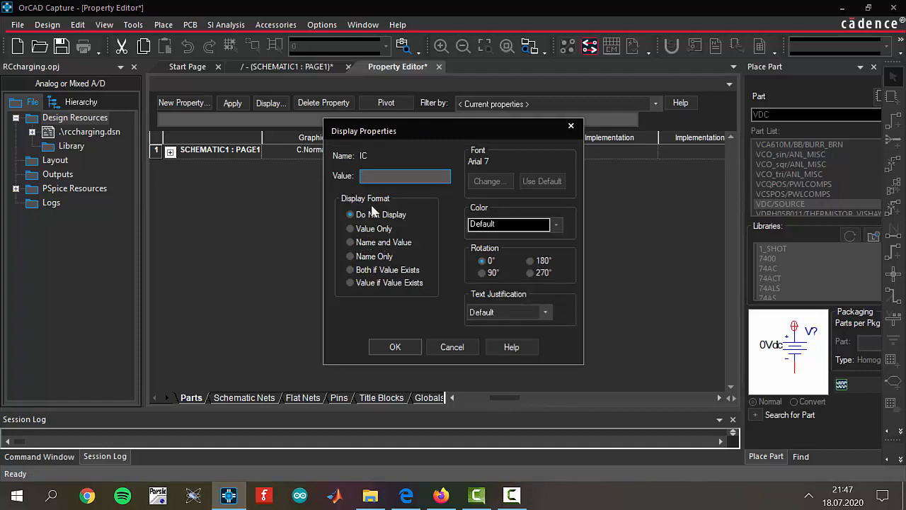
{"action": "left_click", "coordinate": [350, 242]}
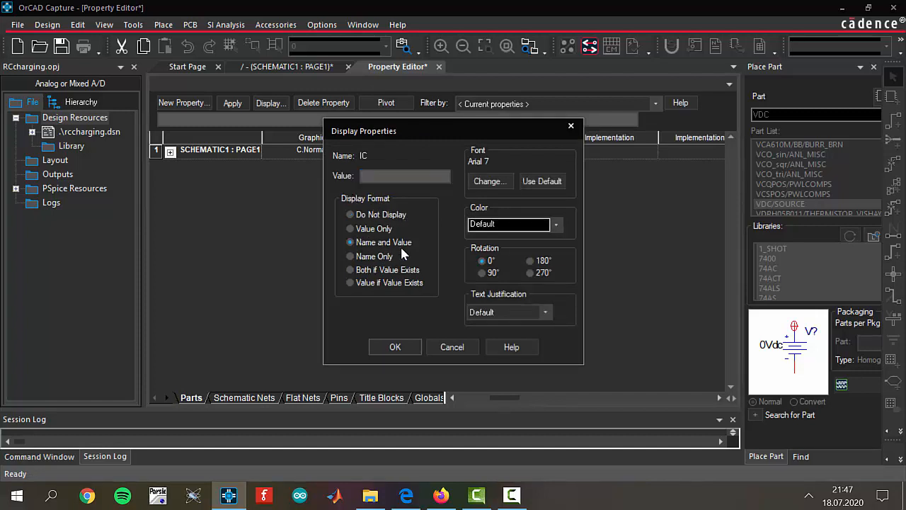
{"action": "left_click", "coordinate": [412, 348]}
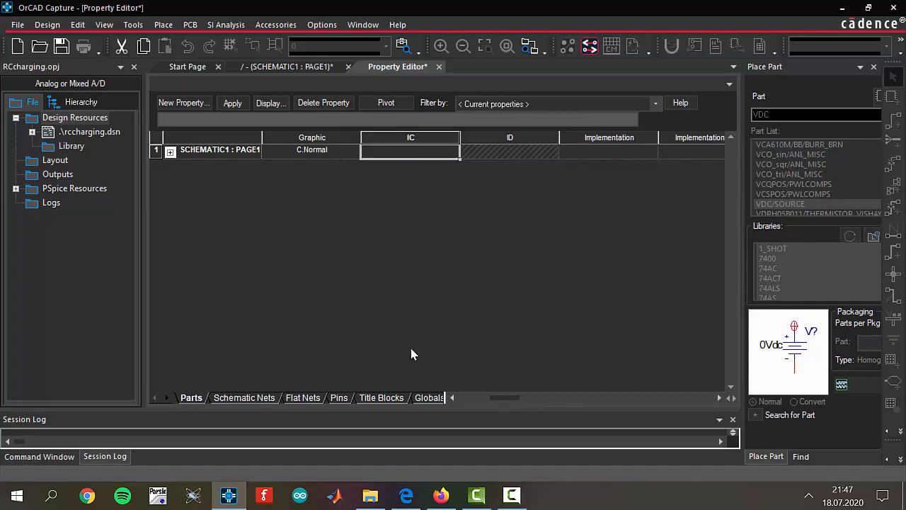
{"action": "left_click", "coordinate": [438, 67]}
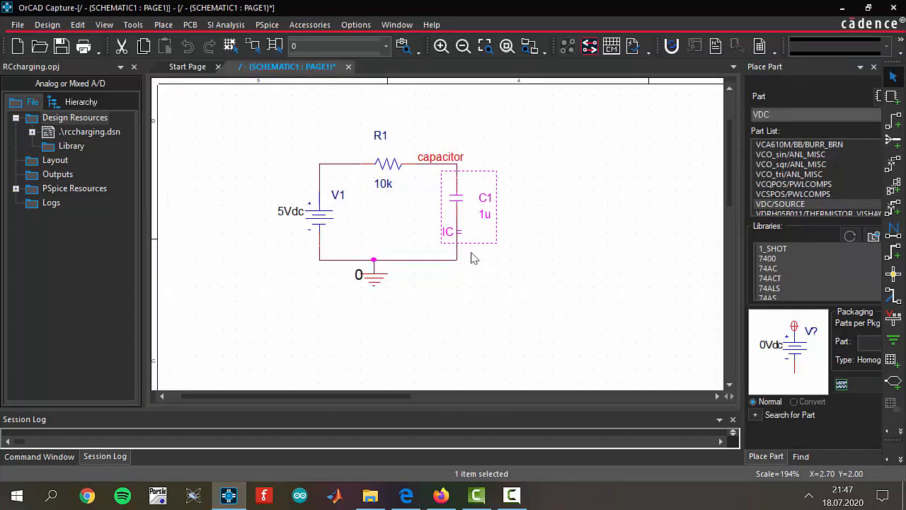
Step: Move C1's IC label below its 1u value and set the initial condition to 1V
{"action": "left_click", "coordinate": [453, 232]}
{"action": "left_click_drag", "start_coordinate": [453, 232], "coordinate": [484, 243]}
{"action": "double_click", "coordinate": [485, 243]}
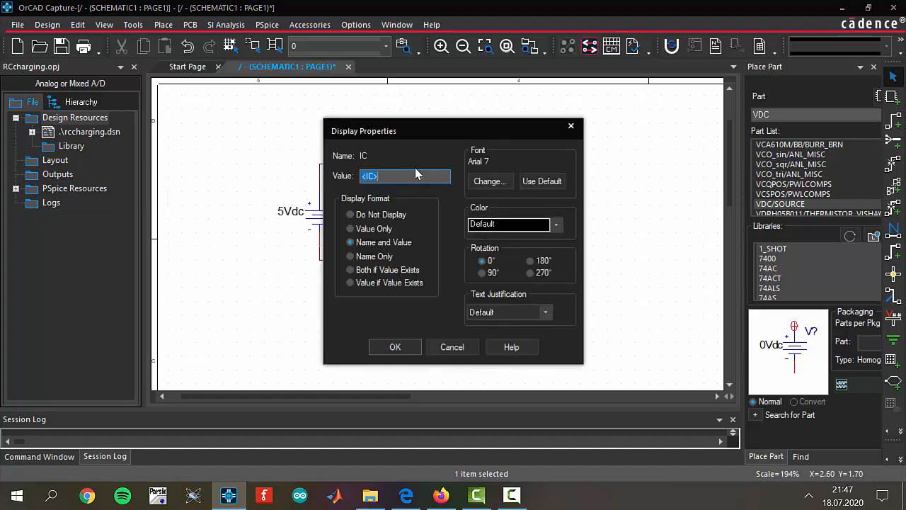
{"action": "type", "text": "1V"}
{"action": "key", "text": "Return"}
{"action": "left_click", "coordinate": [465, 328]}
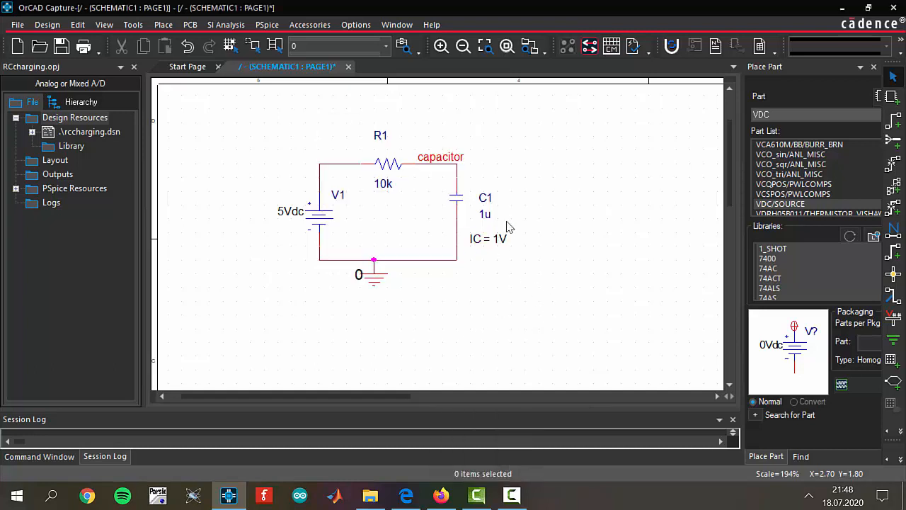
Step: Create a new simulation profile named rccharging without inheritance, using the PSpice A/D suite
{"action": "left_click", "coordinate": [269, 24]}
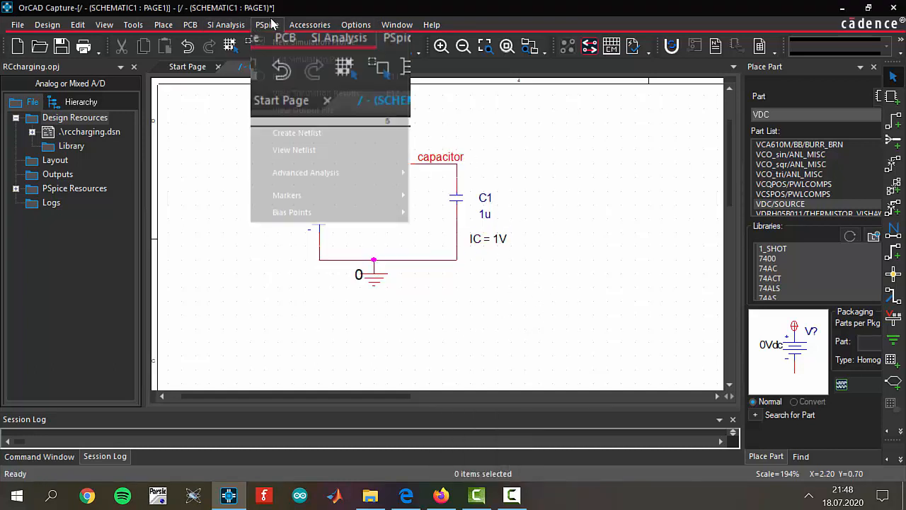
{"action": "left_click", "coordinate": [286, 41]}
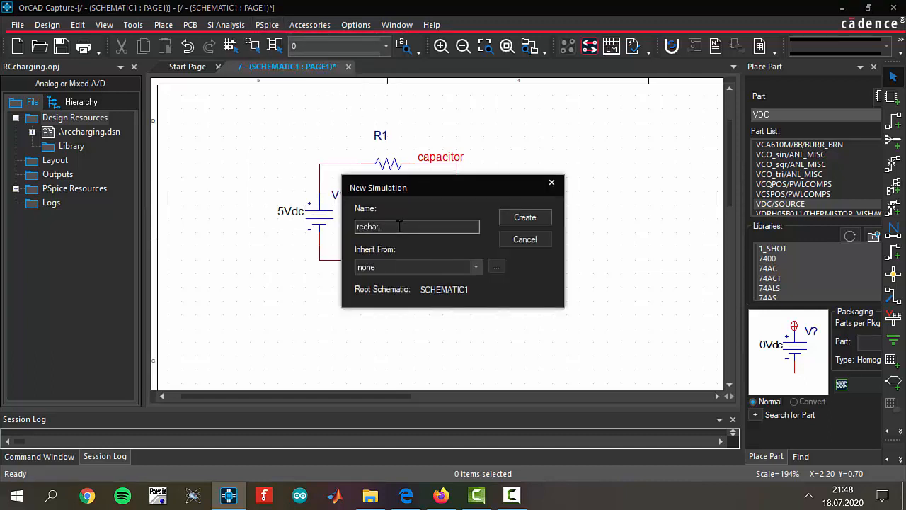
{"action": "key", "text": "Return"}
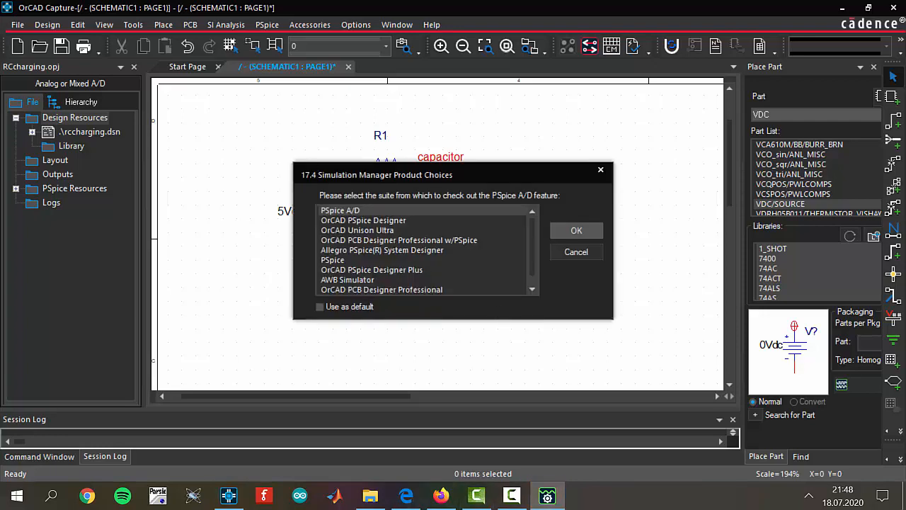
{"action": "left_click", "coordinate": [575, 228]}
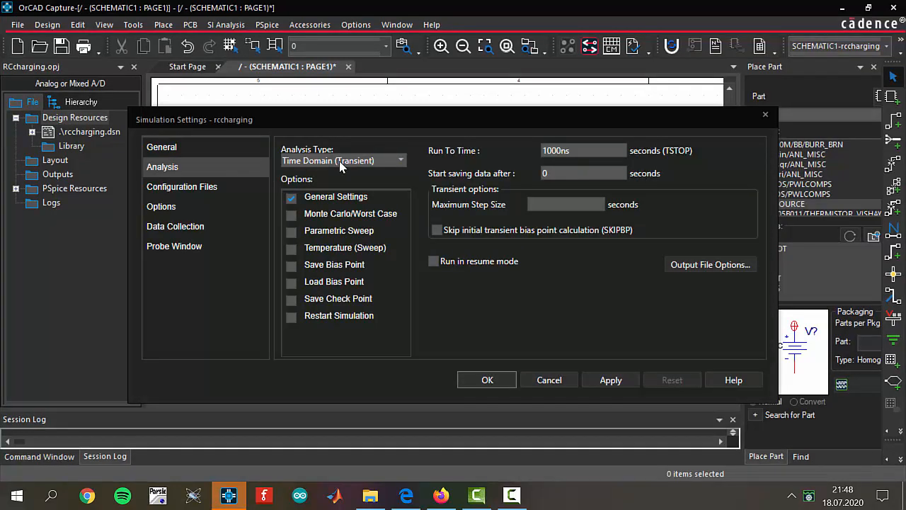
Step: Set the transient analysis to run to 0.1 seconds with a maximum step size of 0.001 seconds
{"action": "double_click", "coordinate": [585, 160]}
{"action": "type", "text": "0.1"}
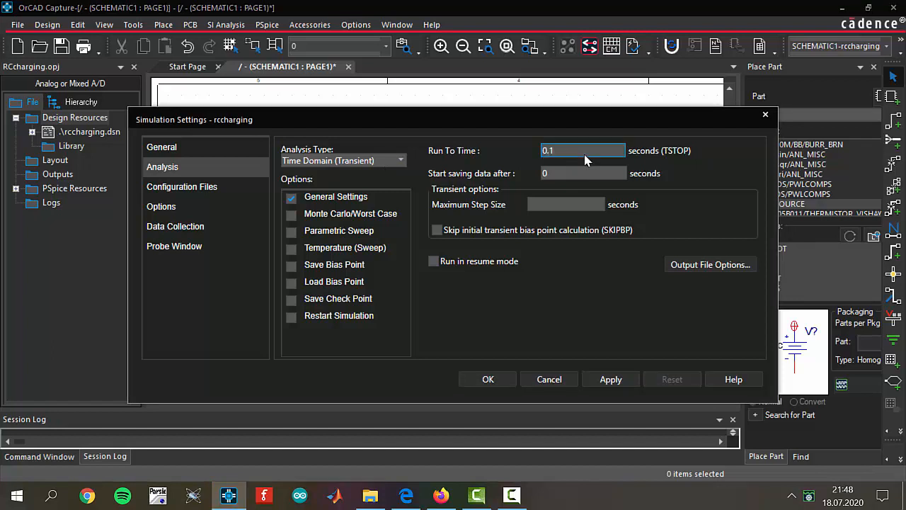
{"action": "left_click", "coordinate": [574, 211]}
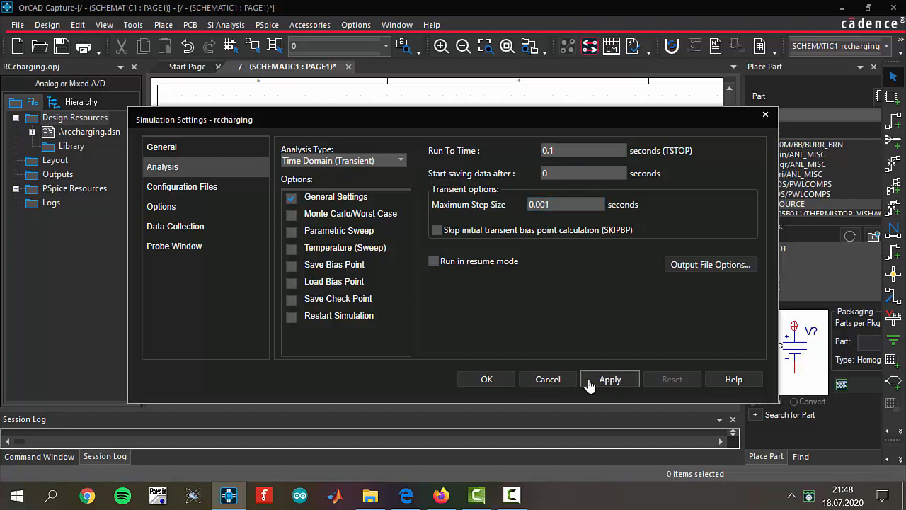
{"action": "left_click", "coordinate": [497, 389]}
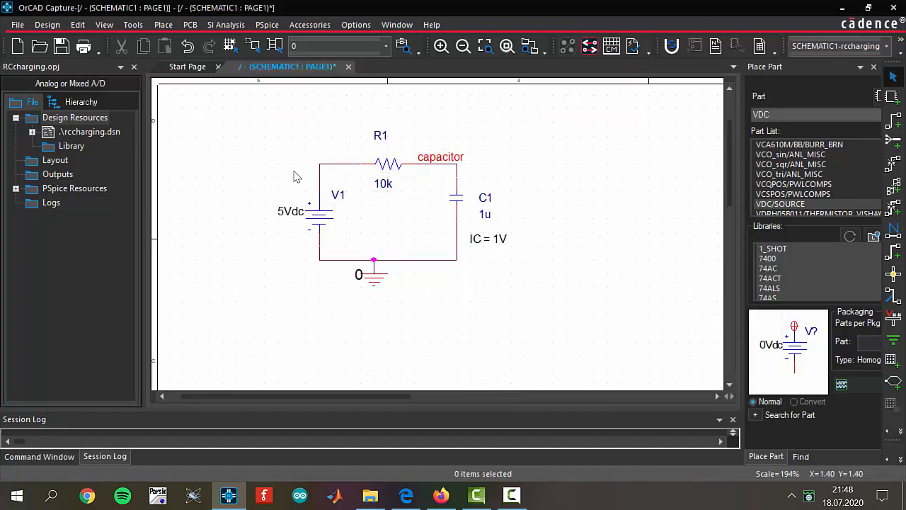
{"action": "left_click_drag", "start_coordinate": [249, 108], "coordinate": [512, 261]}
{"action": "left_click", "coordinate": [184, 126]}
{"action": "left_click_drag", "start_coordinate": [223, 123], "coordinate": [540, 293]}
{"action": "left_click", "coordinate": [537, 286]}
Step: Run the PSpice simulation of the RC circuit
{"action": "left_click", "coordinate": [266, 25]}
{"action": "left_click", "coordinate": [304, 82]}
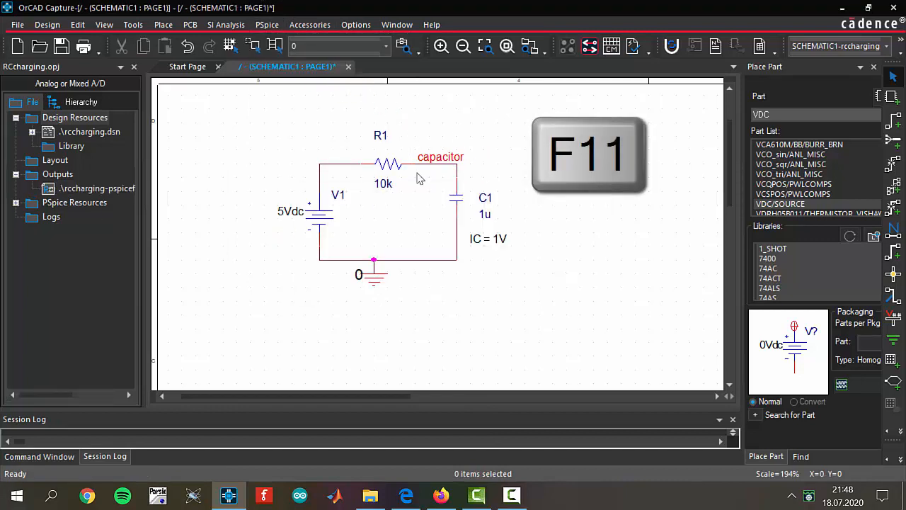
{"action": "left_click", "coordinate": [516, 497]}
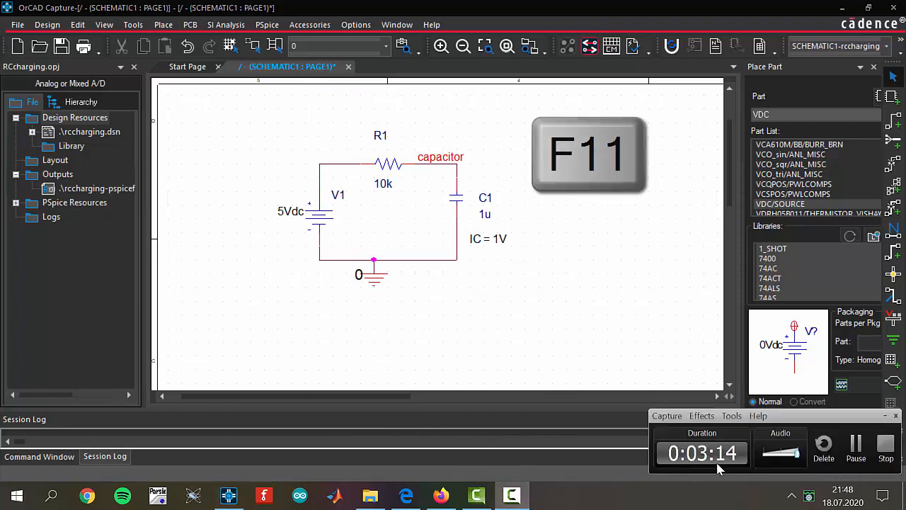
{"action": "left_click", "coordinate": [855, 453]}
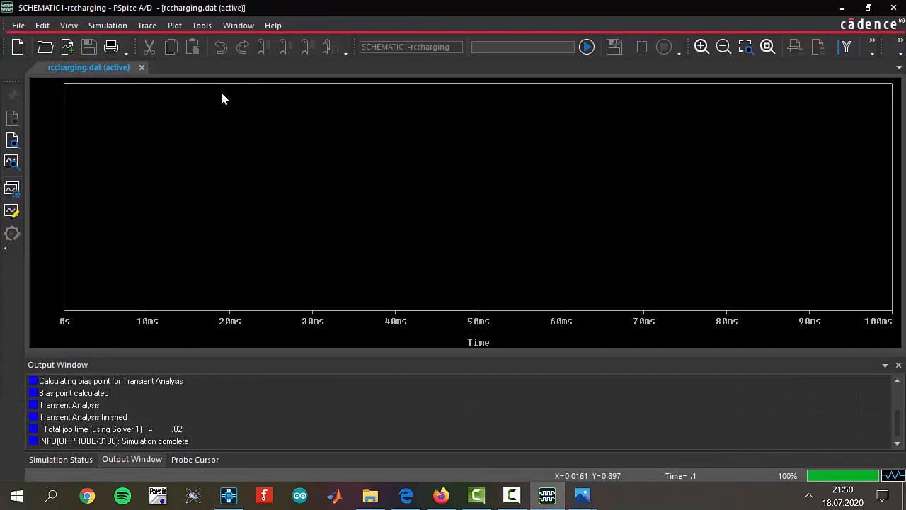
Step: Add a second plot to the rccharging waveform window
{"action": "left_click", "coordinate": [186, 29]}
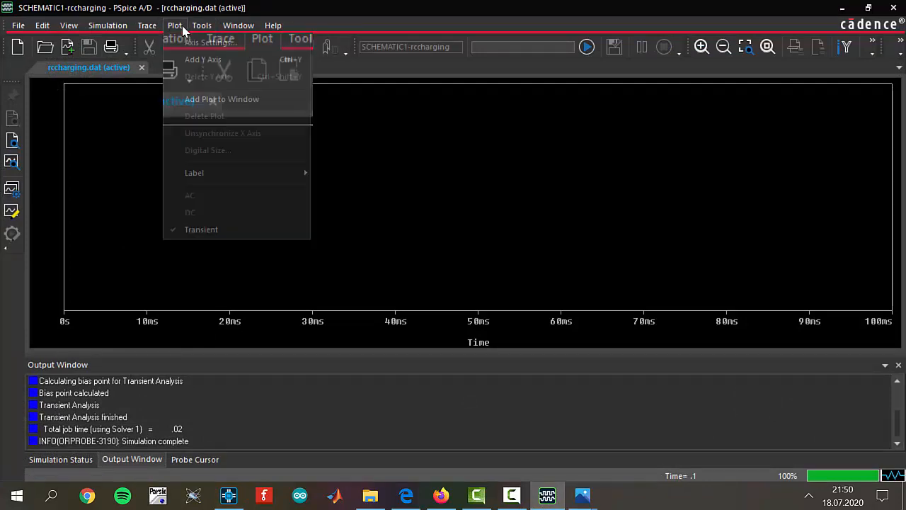
{"action": "left_click", "coordinate": [218, 100]}
{"action": "left_click", "coordinate": [117, 265]}
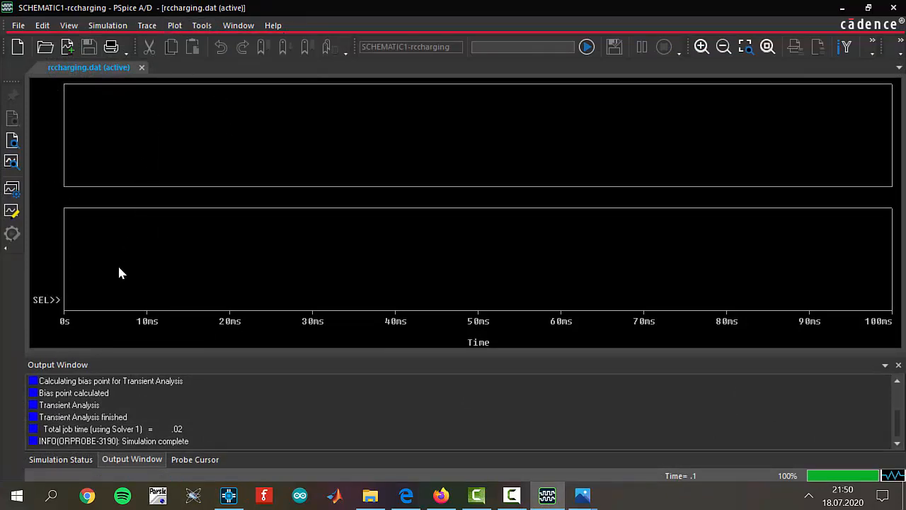
{"action": "left_click", "coordinate": [173, 28]}
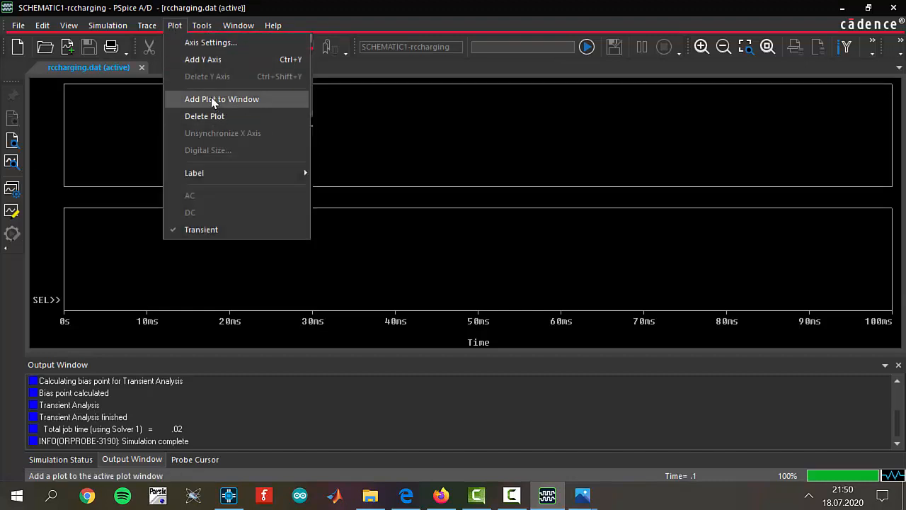
Step: Add the V(capacitor) trace to the upper plot
{"action": "left_click", "coordinate": [125, 132]}
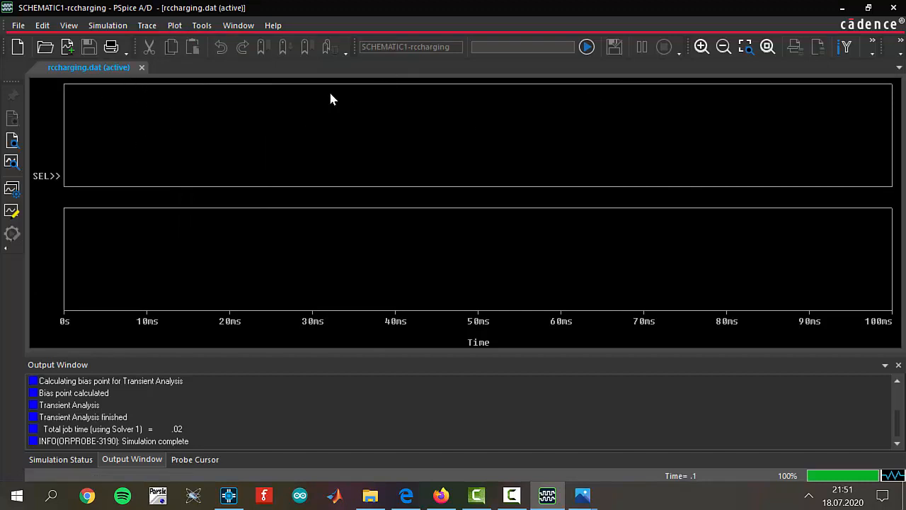
{"action": "left_click", "coordinate": [155, 24]}
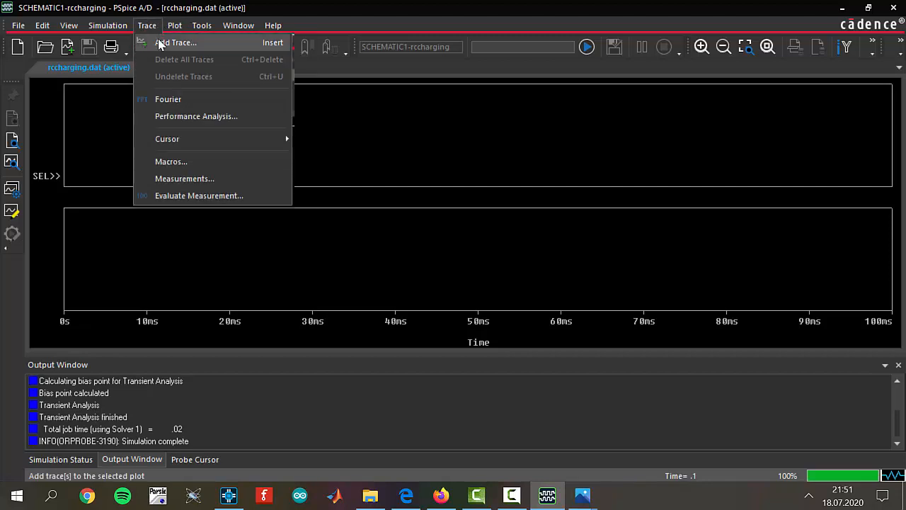
{"action": "left_click", "coordinate": [169, 43]}
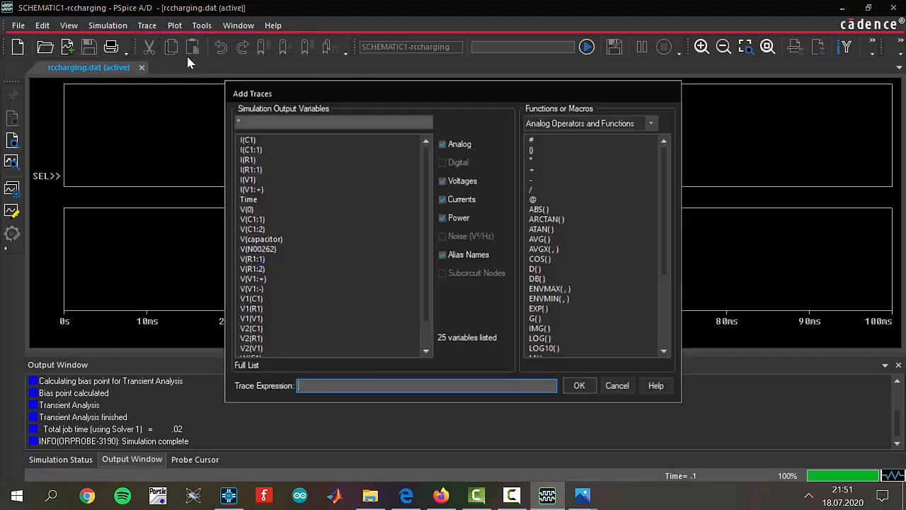
{"action": "left_click", "coordinate": [286, 239]}
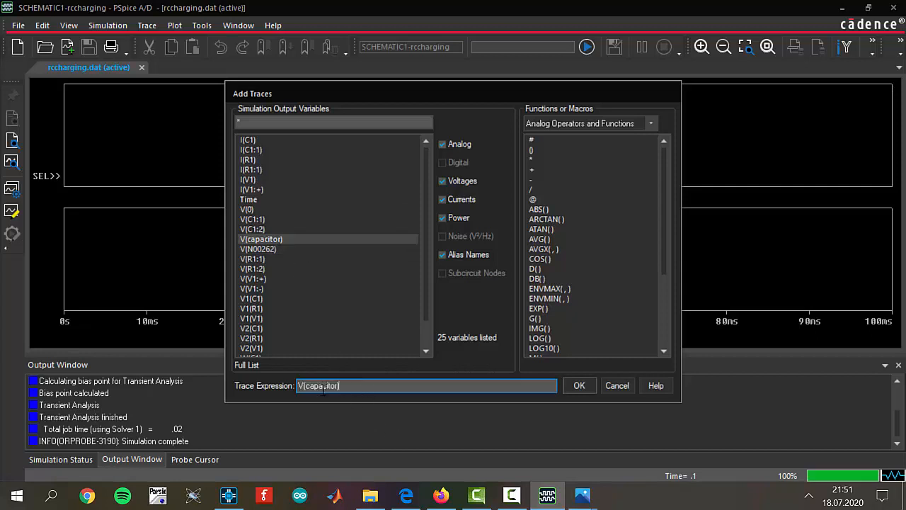
{"action": "left_click", "coordinate": [579, 384]}
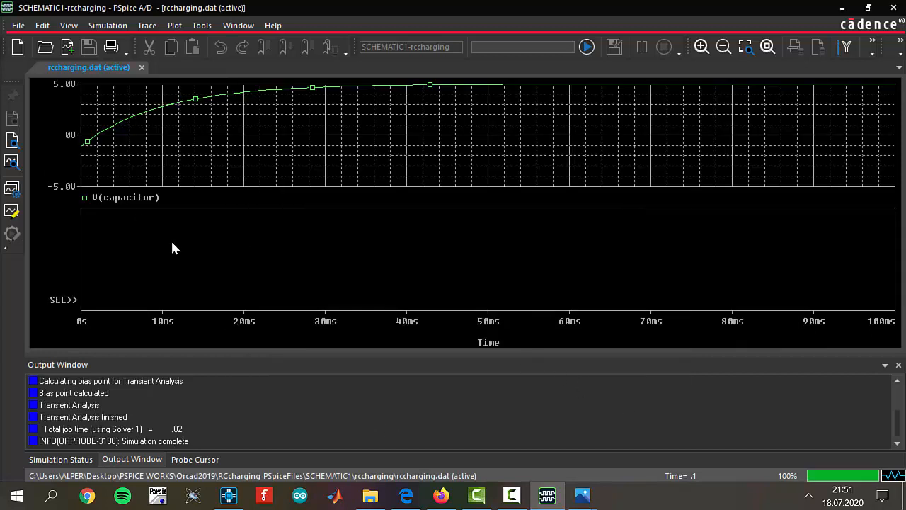
Step: Add the capacitor current trace I(C1) to the lower plot
{"action": "left_click", "coordinate": [147, 25]}
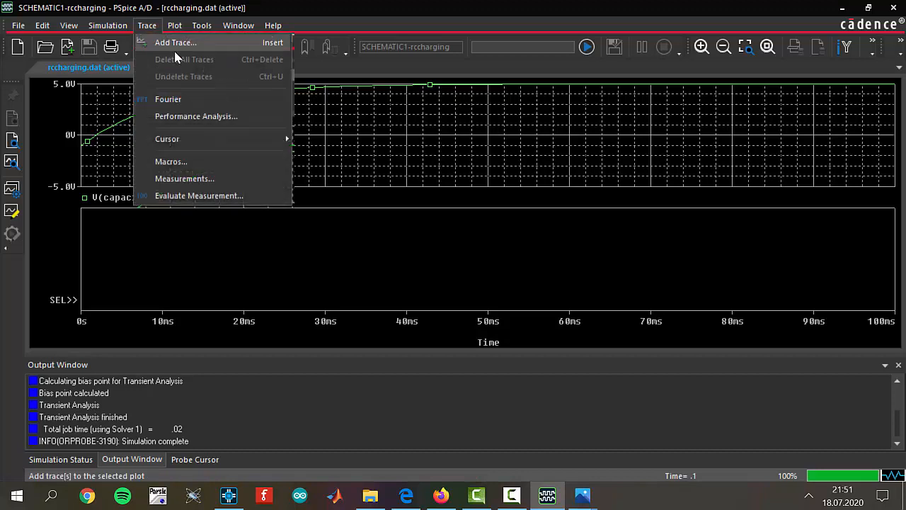
{"action": "left_click", "coordinate": [175, 43]}
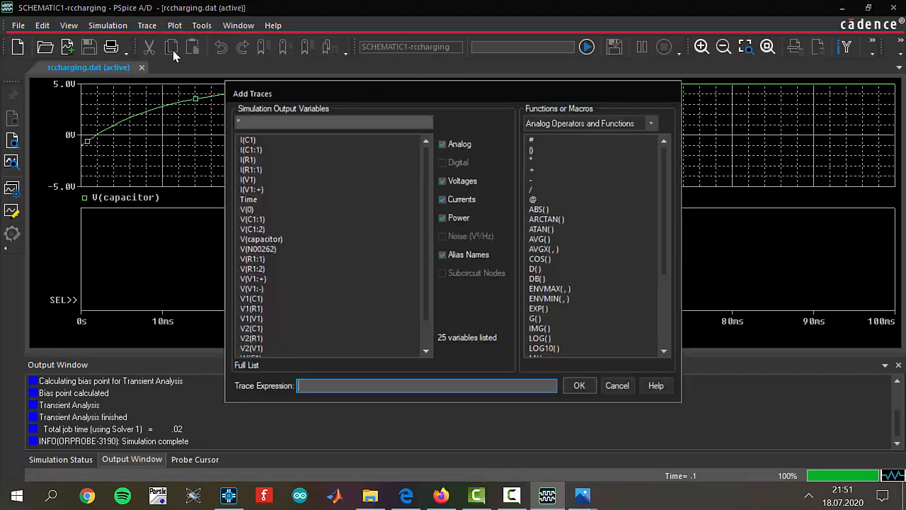
{"action": "left_click", "coordinate": [247, 140]}
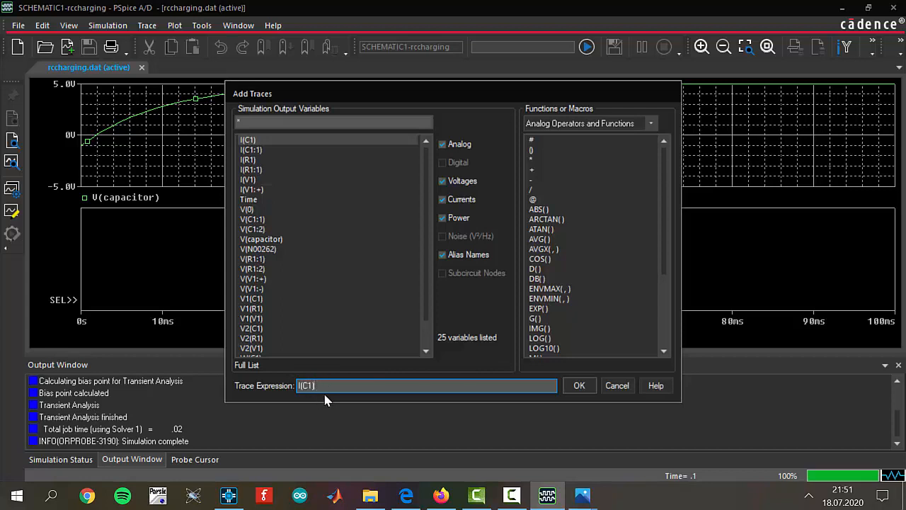
{"action": "left_click", "coordinate": [579, 387]}
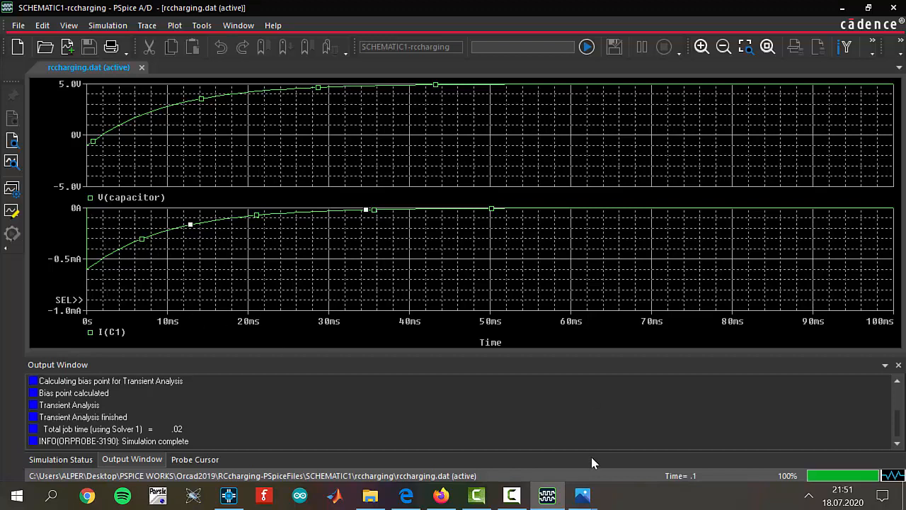
Step: Close PSpice A/D and return to OrCAD Capture; reverse capacitor C1's orientation, placing its IC = 1V label below the 1u value
{"action": "left_click", "coordinate": [896, 10]}
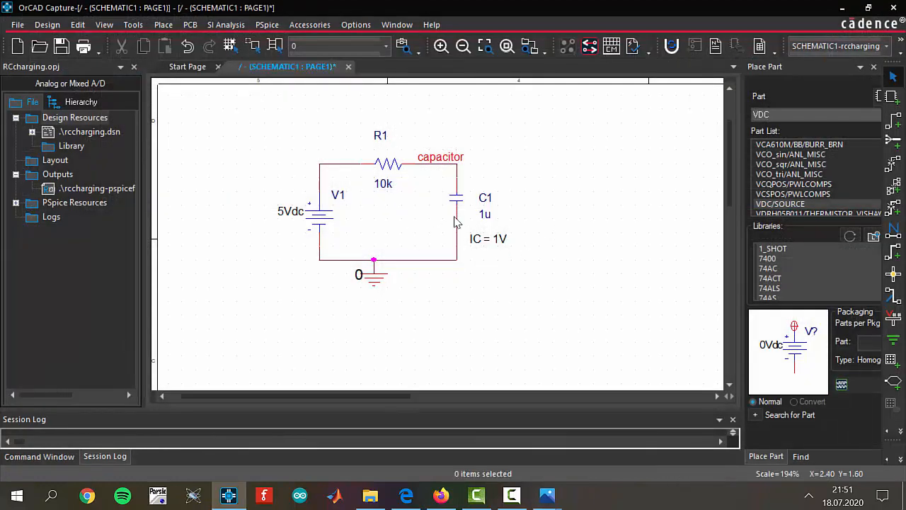
{"action": "left_click", "coordinate": [456, 218]}
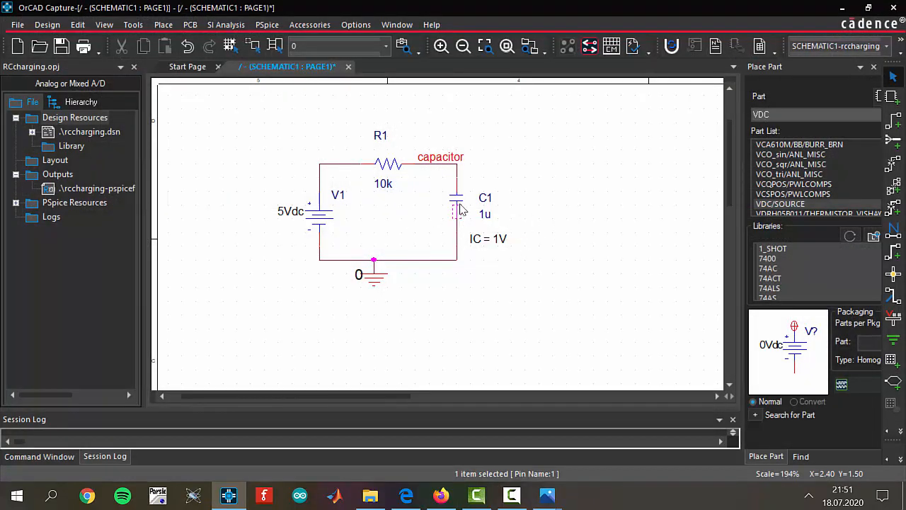
{"action": "left_click_drag", "start_coordinate": [487, 239], "coordinate": [461, 232]}
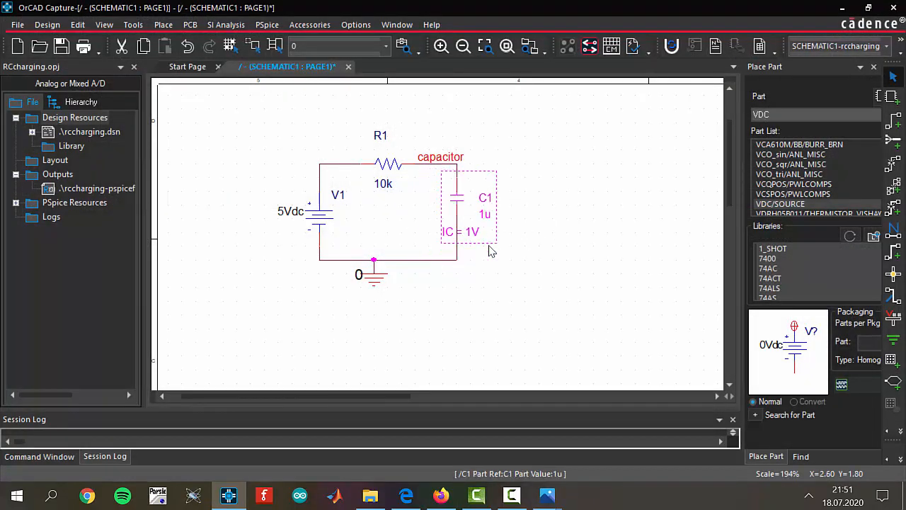
{"action": "left_click", "coordinate": [554, 224]}
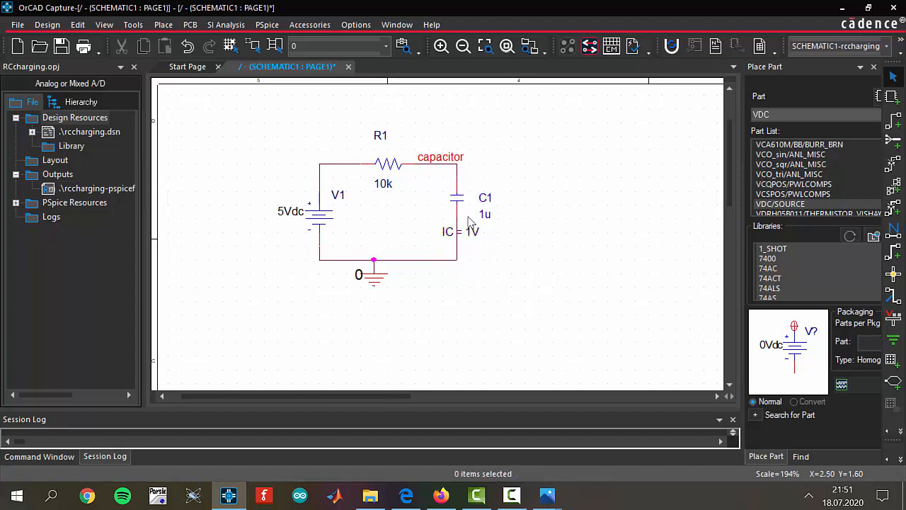
{"action": "left_click_drag", "start_coordinate": [468, 232], "coordinate": [503, 232]}
{"action": "left_click", "coordinate": [563, 227]}
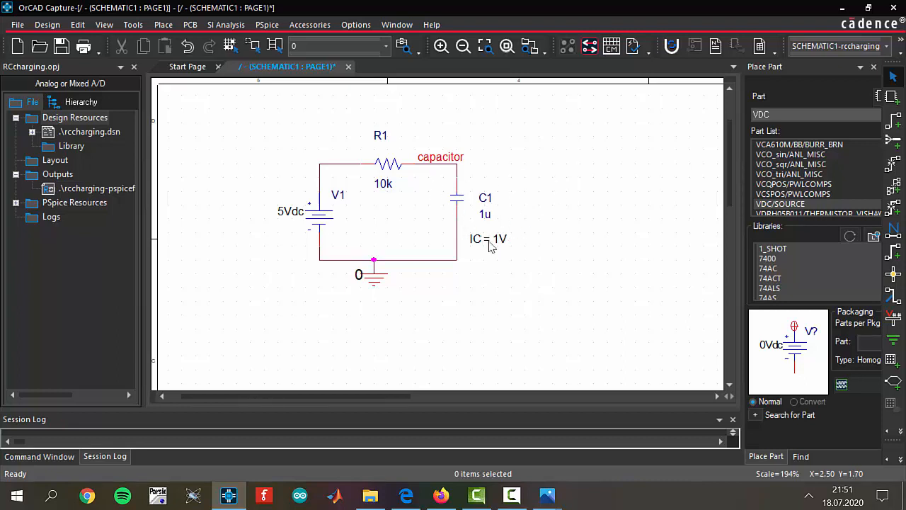
Step: Rerun the PSpice simulation of the schematic and add a second plot to the rccharging waveform window
{"action": "left_click", "coordinate": [273, 26]}
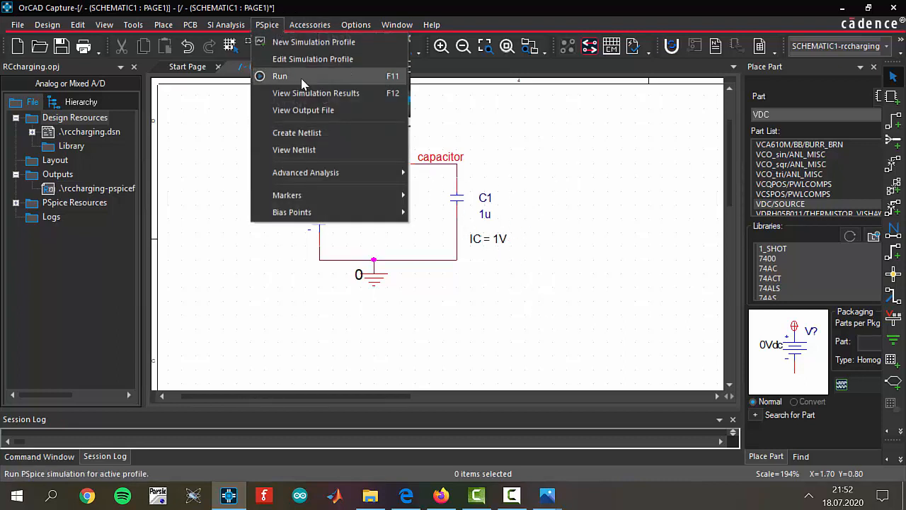
{"action": "left_click", "coordinate": [279, 75]}
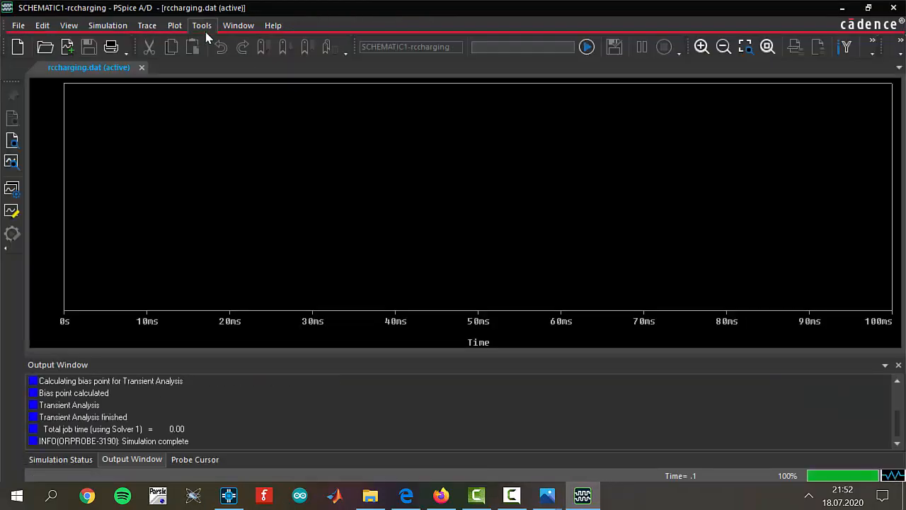
{"action": "left_click", "coordinate": [202, 26]}
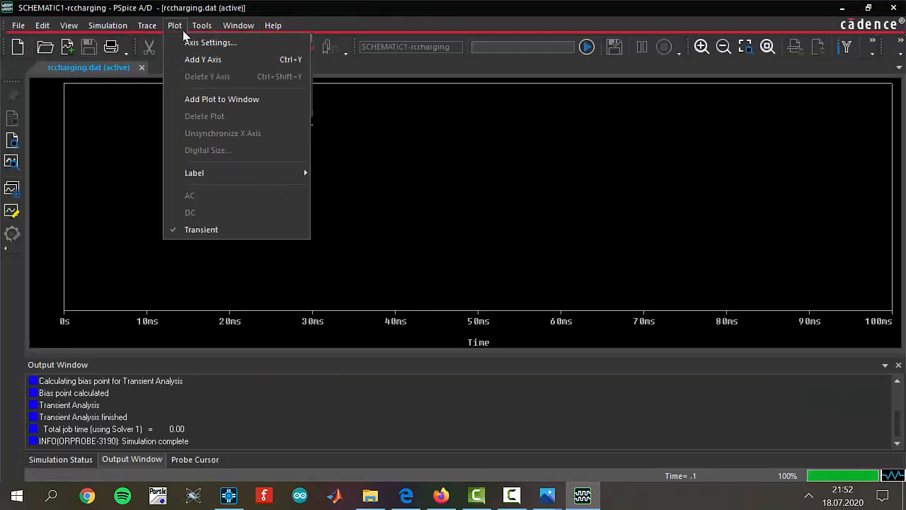
{"action": "left_click", "coordinate": [220, 97]}
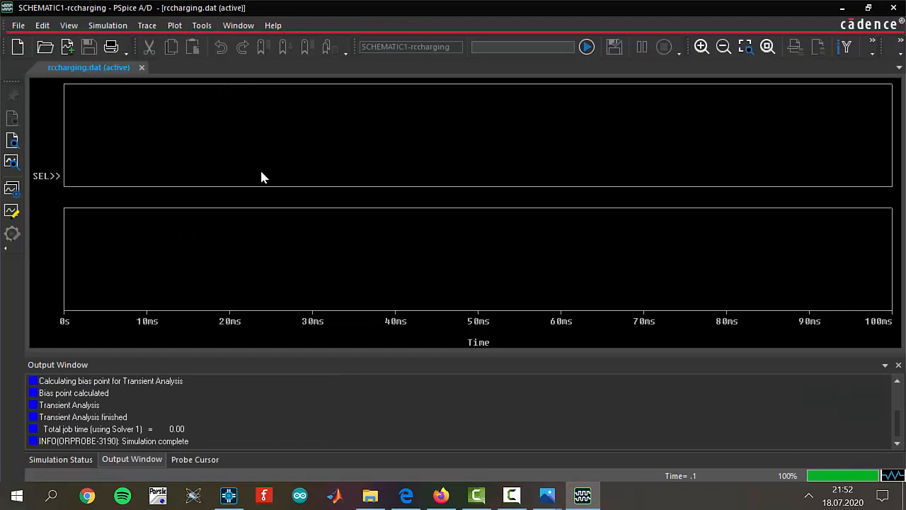
Step: Add the capacitor voltage trace V(capacitor) to the upper plot of the rerun simulation
{"action": "left_click", "coordinate": [147, 26]}
{"action": "left_click", "coordinate": [168, 42]}
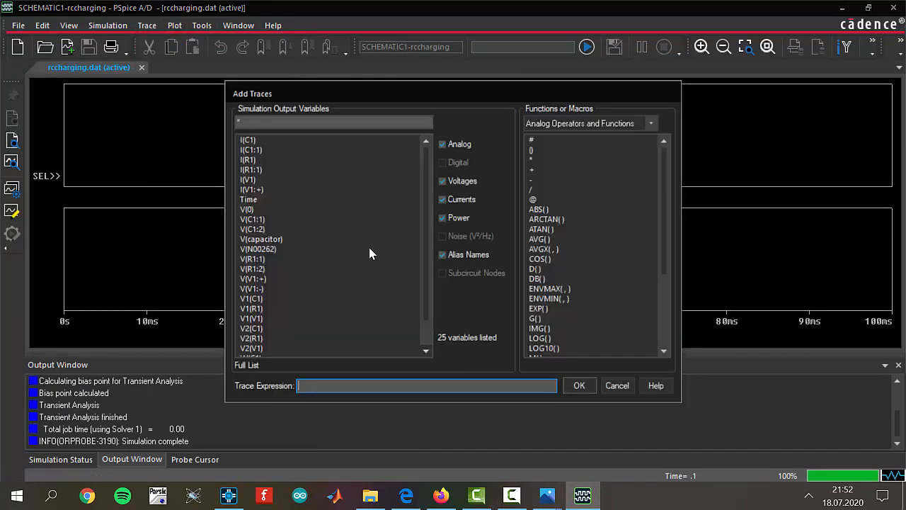
{"action": "left_click", "coordinate": [277, 240]}
{"action": "left_click", "coordinate": [579, 385]}
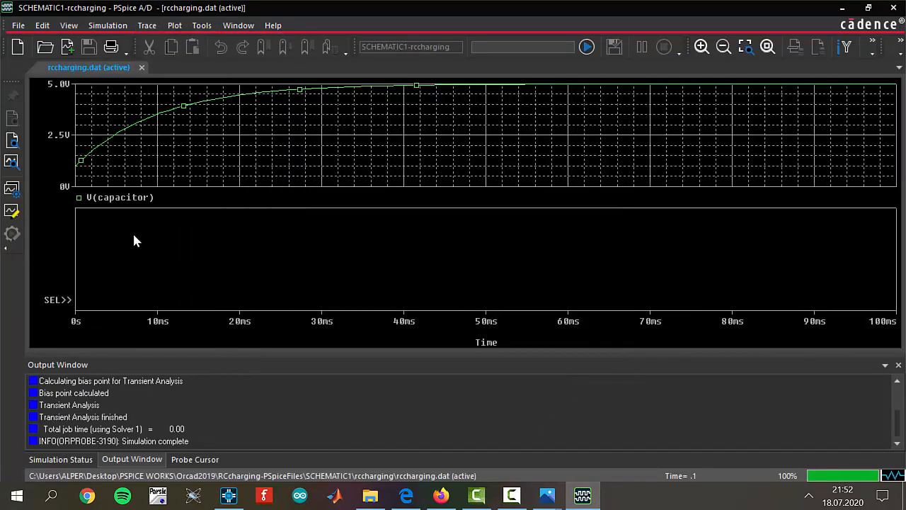
Step: Add the capacitor current trace I(C1) to the lower plot of the rerun simulation
{"action": "left_click", "coordinate": [174, 25]}
{"action": "mouse_move", "coordinate": [147, 25]}
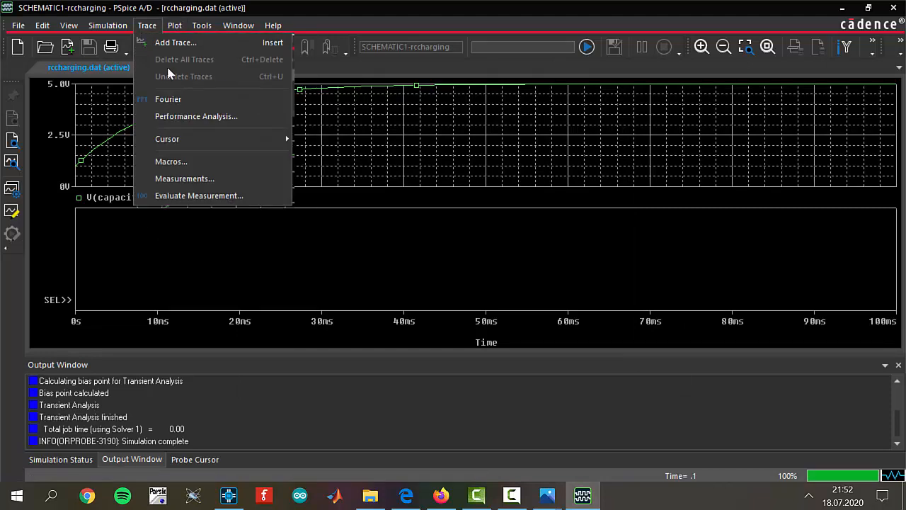
{"action": "left_click", "coordinate": [172, 44]}
{"action": "left_click", "coordinate": [276, 139]}
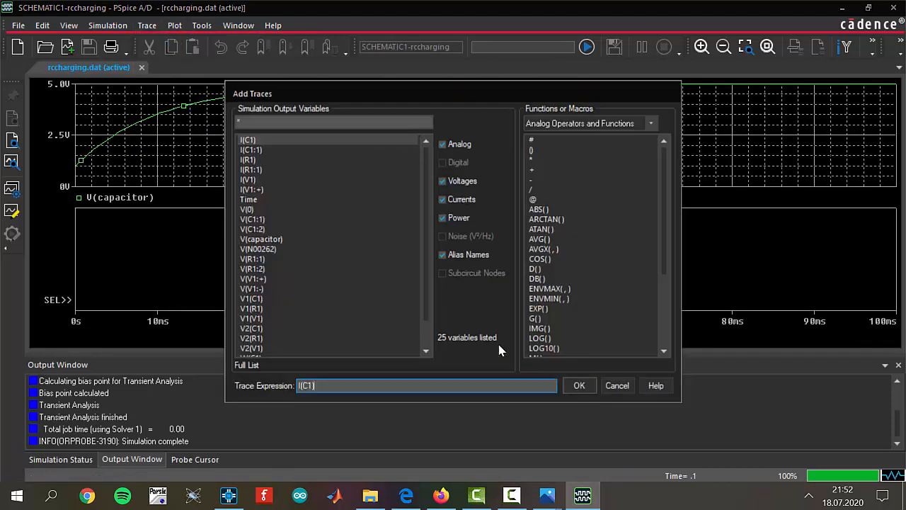
{"action": "left_click", "coordinate": [579, 385]}
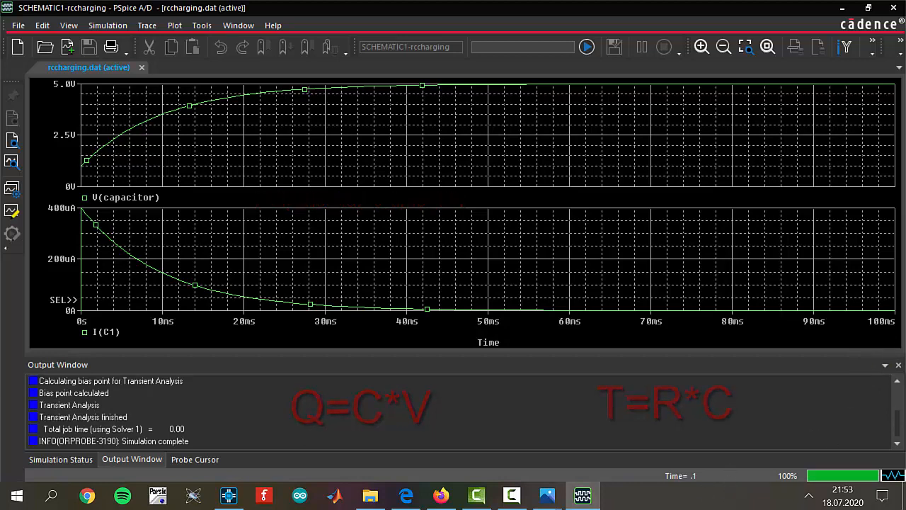
Step: Switch to OrCAD Capture and examine the values of resistor R1 and capacitor C1 that determine the time constant
{"action": "left_click", "coordinate": [229, 496]}
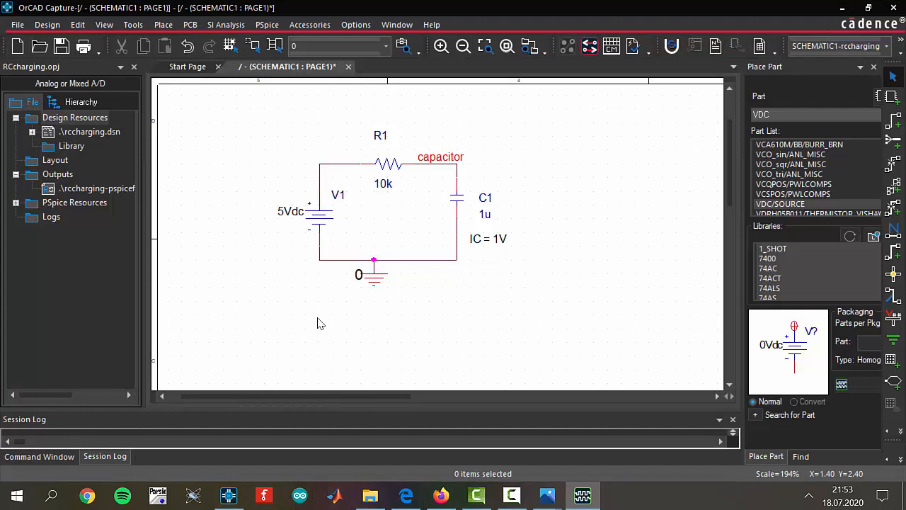
{"action": "left_click", "coordinate": [385, 187]}
{"action": "left_click", "coordinate": [489, 214]}
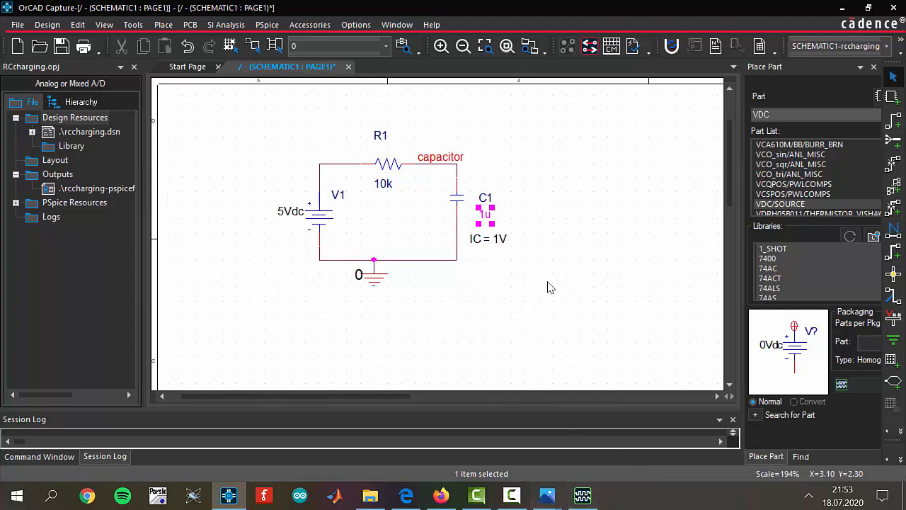
{"action": "left_click", "coordinate": [566, 256]}
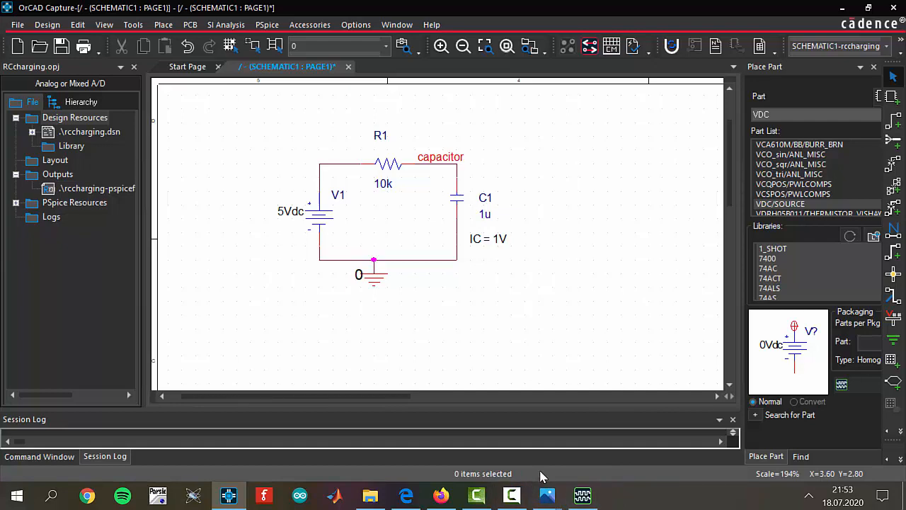
Step: Switch to PSpice A/D and examine the current curve around 50 ms and the early part of the voltage plot
{"action": "left_click", "coordinate": [583, 495]}
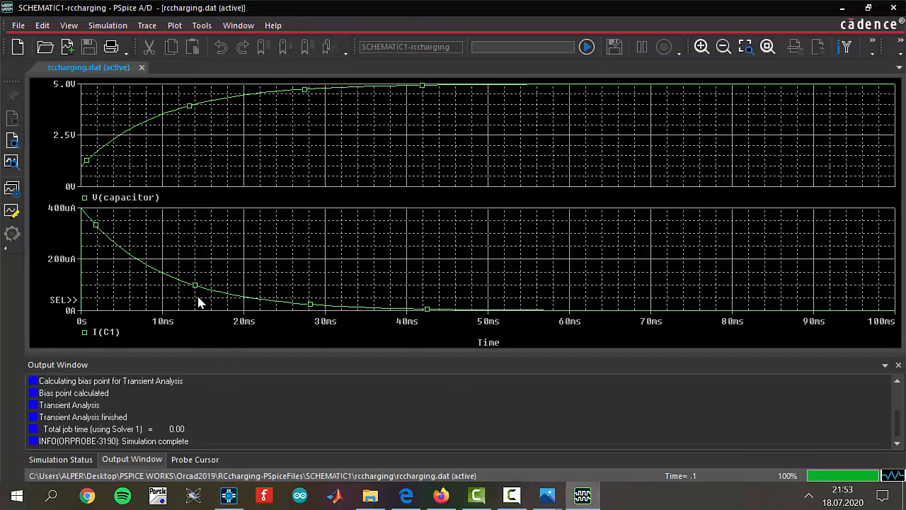
{"action": "left_click", "coordinate": [489, 310]}
{"action": "left_click", "coordinate": [129, 170]}
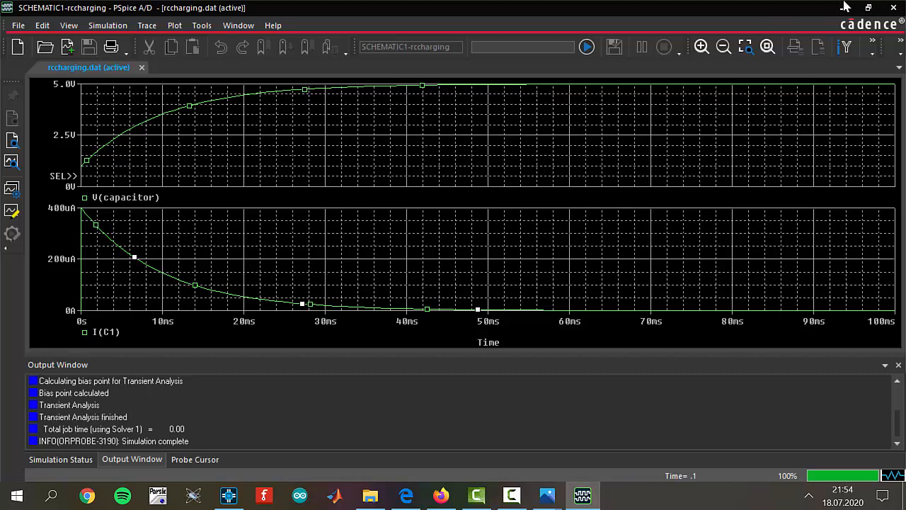
Step: Minimize the open windows and view the reference charging voltage and current curves in rc-rc2.gif in Photos
{"action": "left_click", "coordinate": [845, 6]}
{"action": "left_click", "coordinate": [824, 7]}
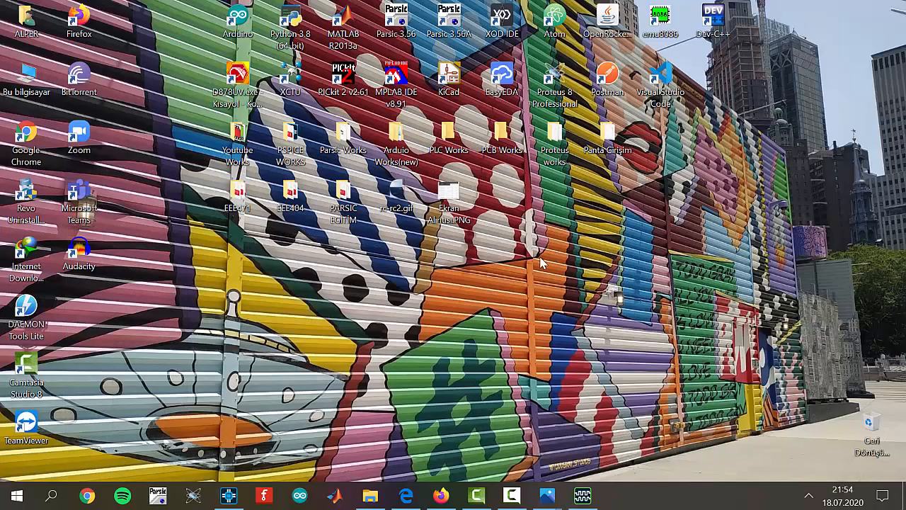
{"action": "mouse_move", "coordinate": [546, 495]}
{"action": "left_click", "coordinate": [523, 444]}
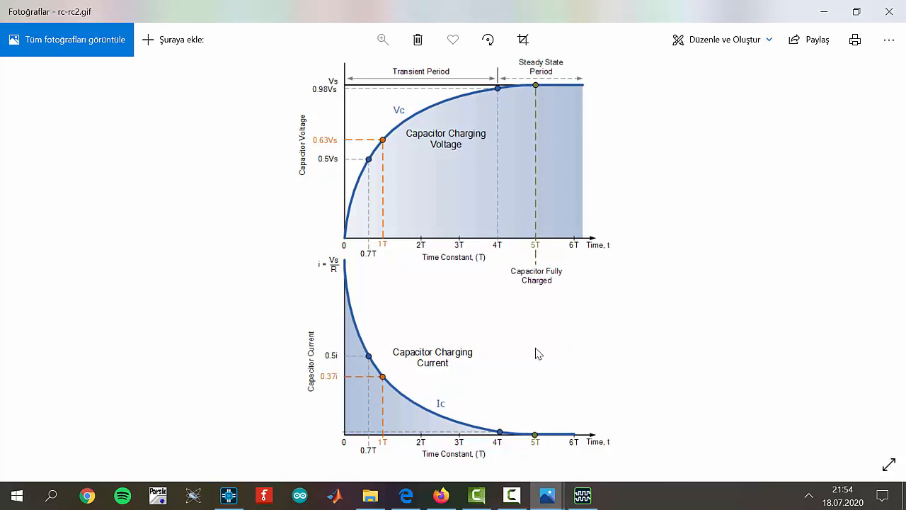
Step: Examine the time-constant percentage table in Ekran Alıntısı.PNG, close the reference images, and return to the PSpice A/D waveforms
{"action": "mouse_move", "coordinate": [557, 500]}
{"action": "left_click", "coordinate": [616, 453]}
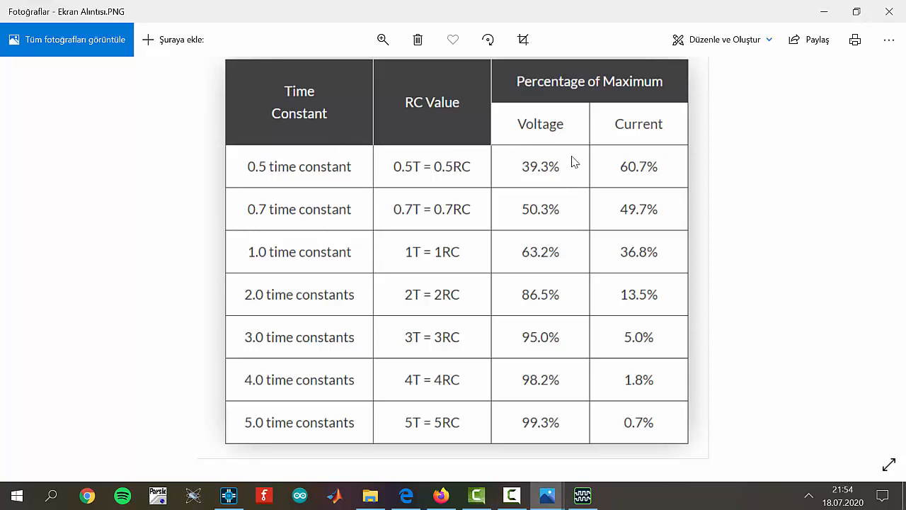
{"action": "key", "text": "Right"}
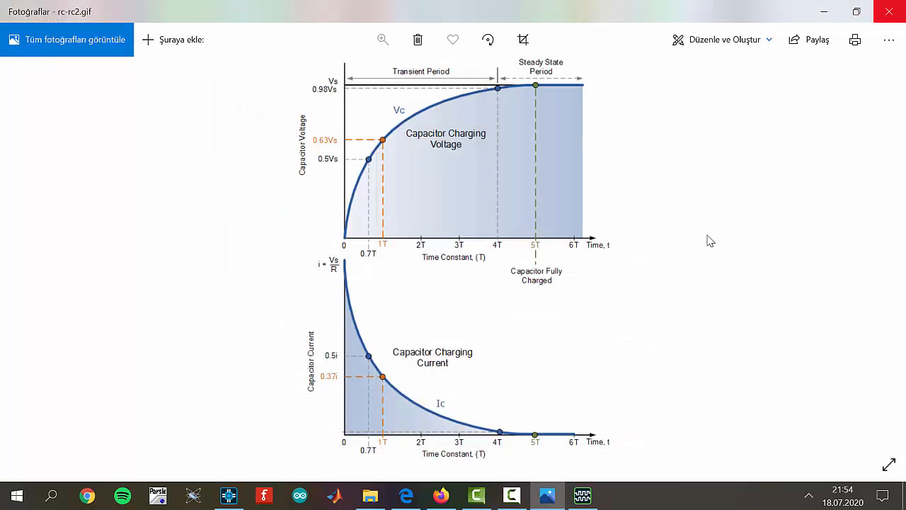
{"action": "key", "text": "alt+F4"}
{"action": "left_click", "coordinate": [546, 495]}
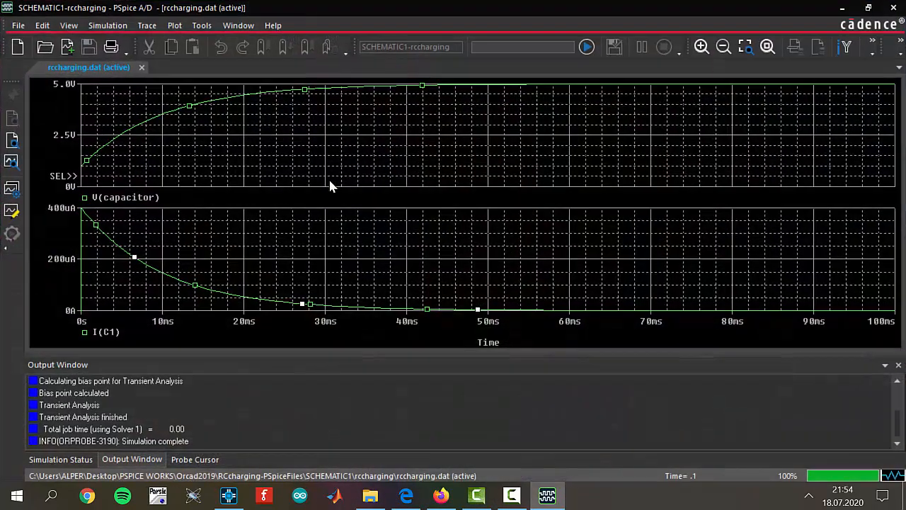